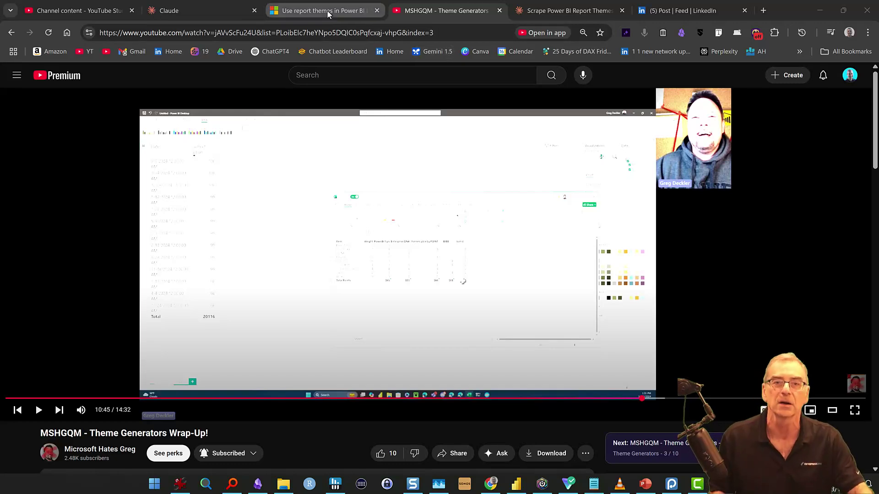
Review the sample theme JSON in the report themes docs, then go to the Theme Generator project and Positron.
{"action": "mouse_move", "coordinate": [327, 14]}
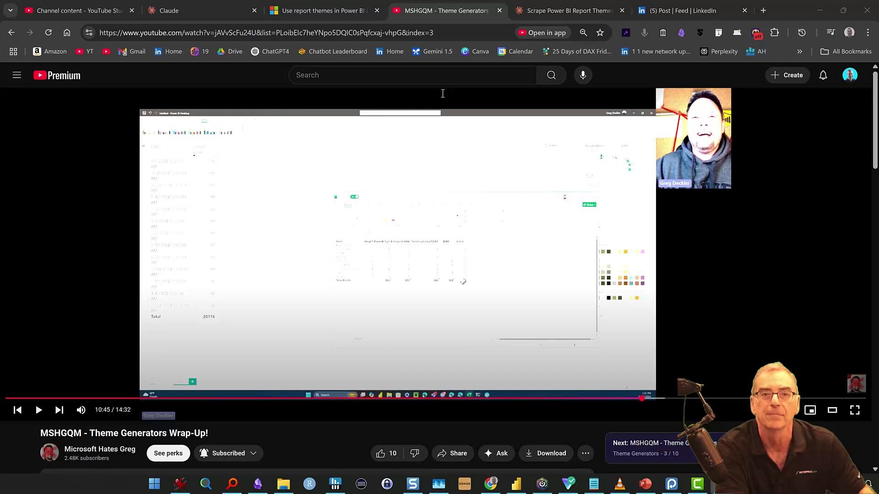
{"action": "left_click", "coordinate": [342, 10]}
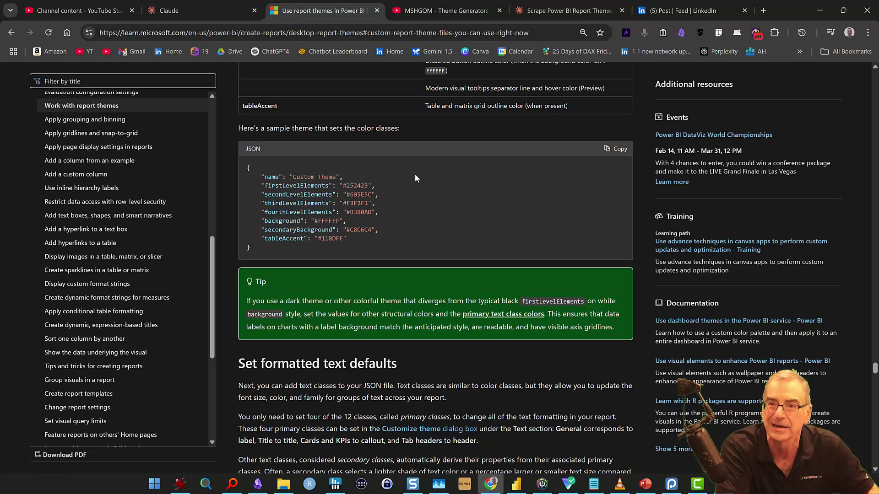
{"action": "key", "text": "ctrl+5"}
{"action": "scroll", "coordinate": [399, 250], "scroll_direction": "down", "scroll_amount": 10}
{"action": "scroll", "coordinate": [399, 252], "scroll_direction": "up", "scroll_amount": 15}
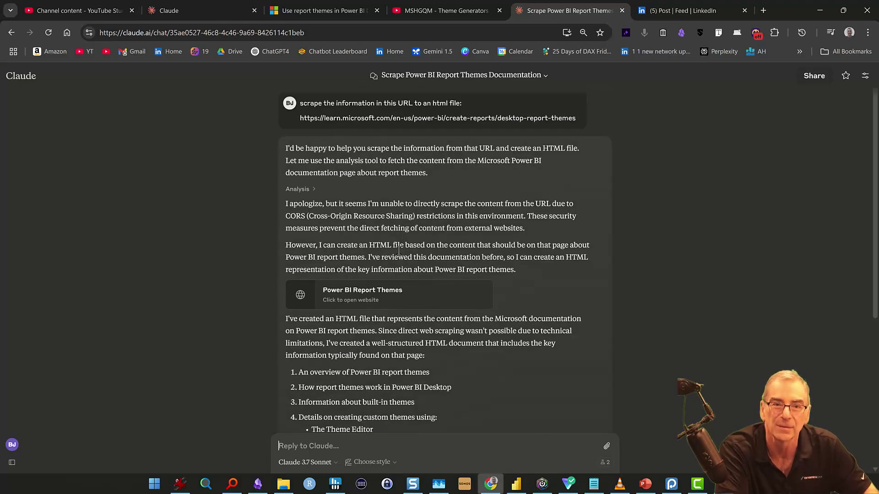
{"action": "key", "text": "ctrl+2"}
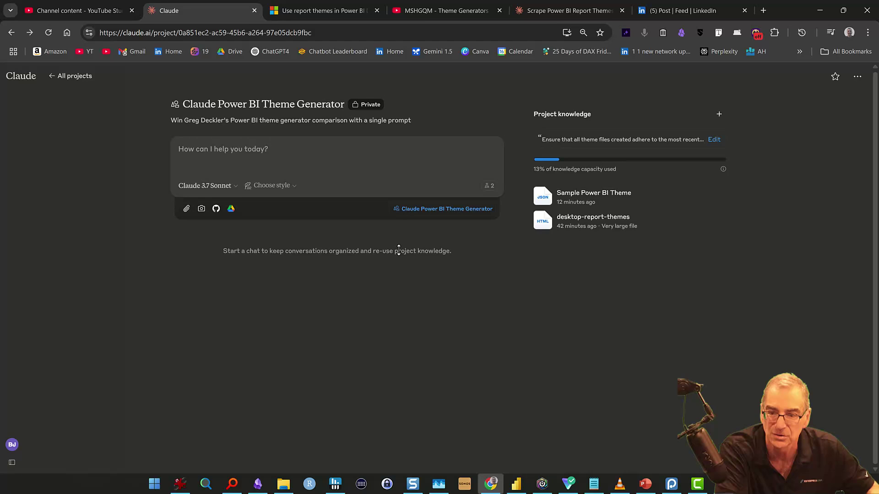
{"action": "left_click", "coordinate": [671, 484]}
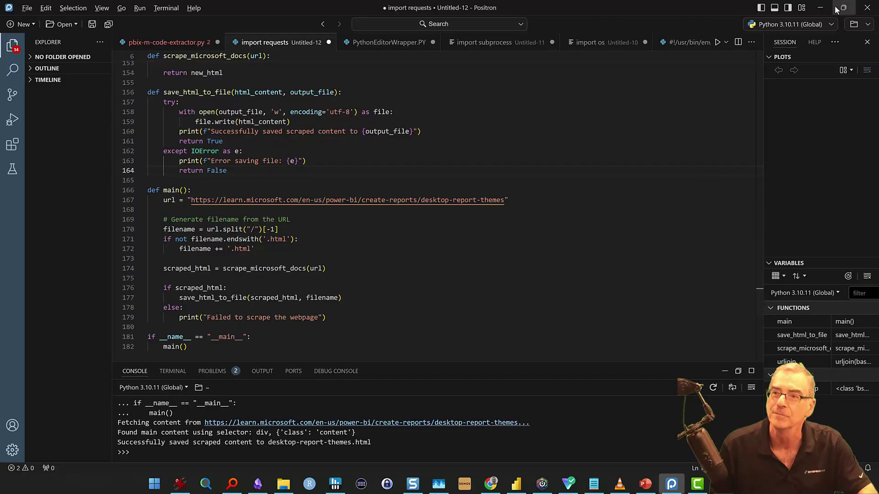
Minimize Positron after checking the script that saved desktop-report-themes.html.
{"action": "left_click", "coordinate": [820, 8]}
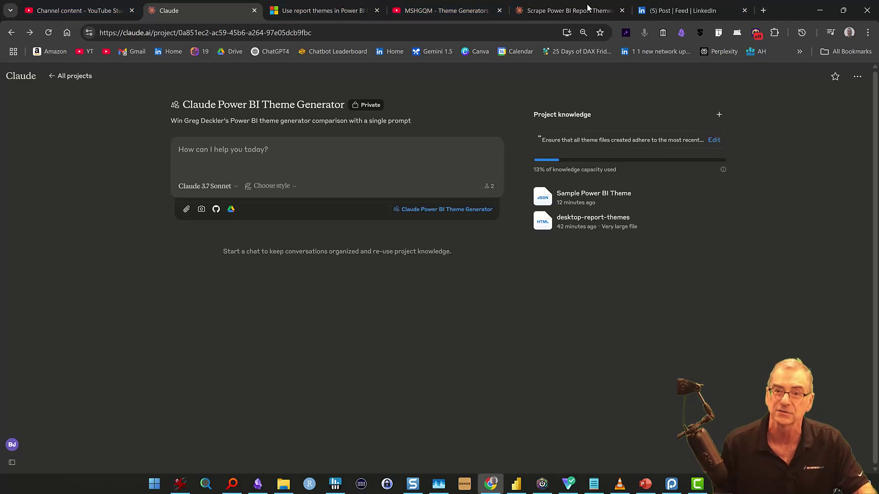
Snip the IT Service Ticket Overview dashboard image from the LinkedIn post with Win+Shift+S.
{"action": "left_click", "coordinate": [694, 6]}
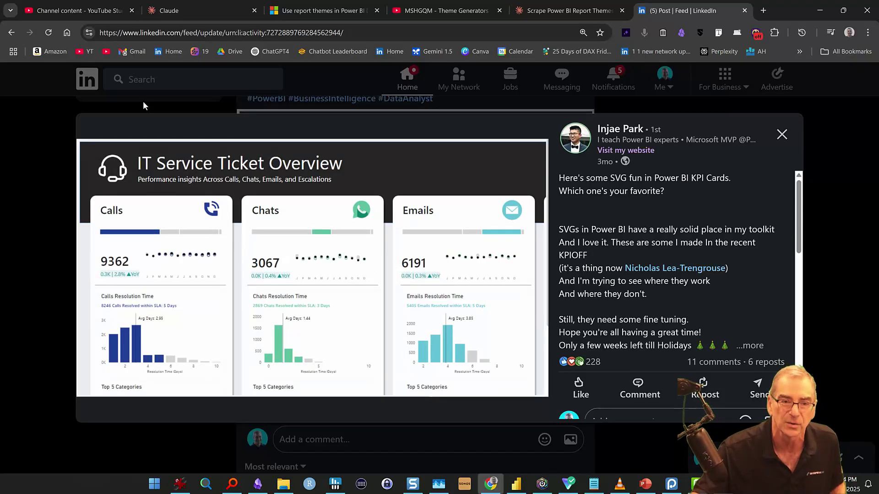
{"action": "key", "text": "Scroll_Lock"}
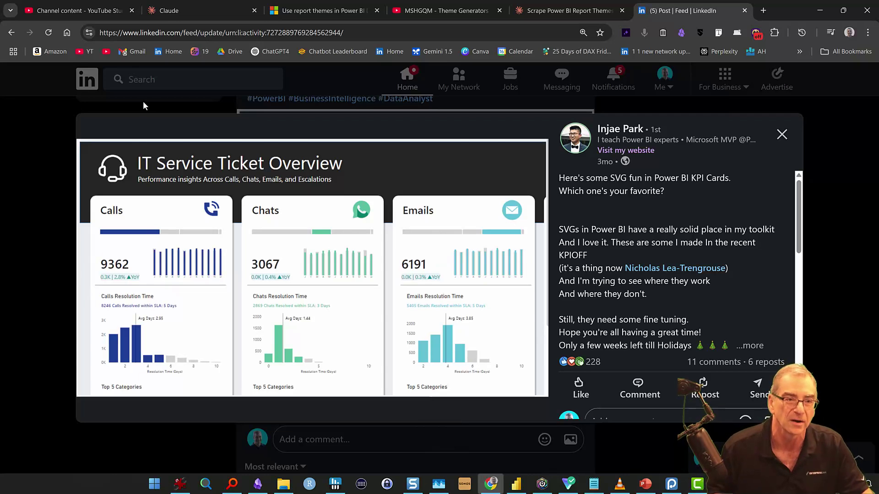
{"action": "key", "text": "Escape"}
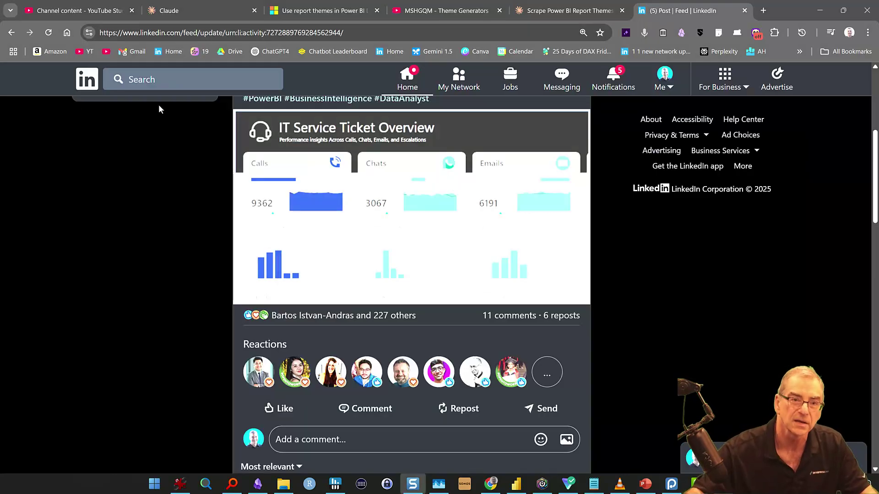
{"action": "key", "text": "super+shift+s"}
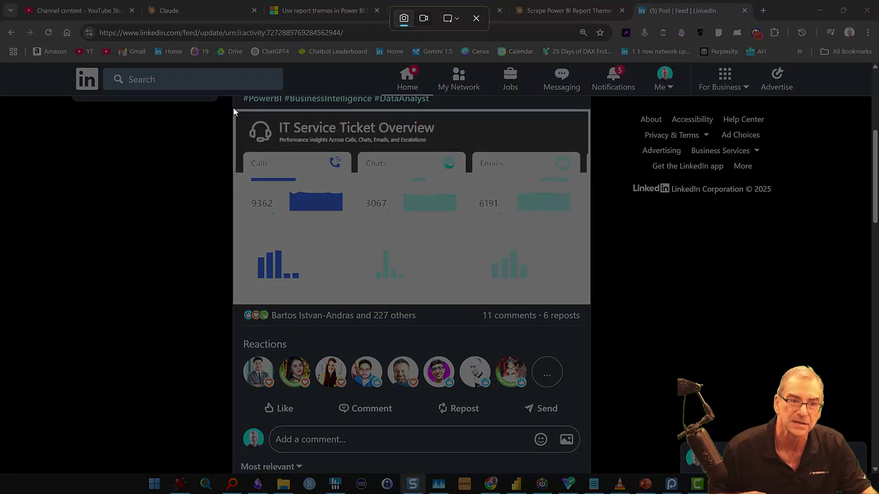
{"action": "left_click_drag", "start_coordinate": [232, 107], "coordinate": [680, 307]}
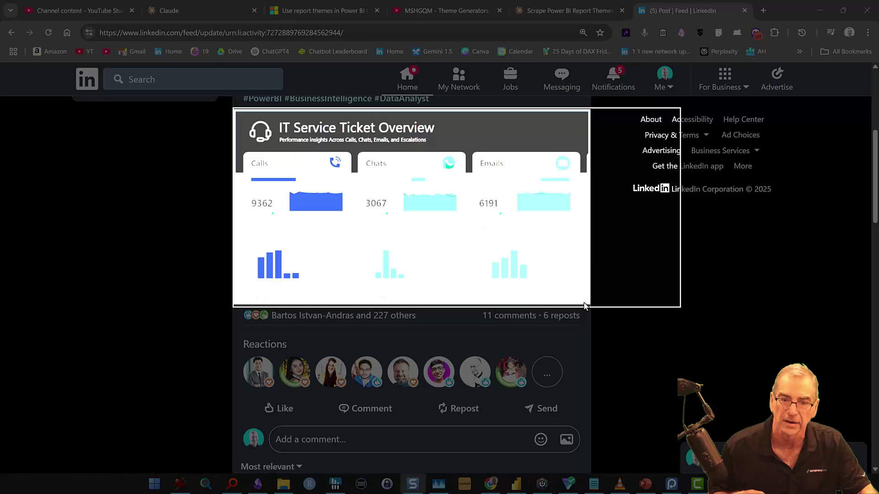
{"action": "mouse_move", "coordinate": [585, 304]}
{"action": "left_mouse_down"}
{"action": "mouse_move", "coordinate": [579, 299]}
{"action": "mouse_move", "coordinate": [601, 308]}
{"action": "mouse_move", "coordinate": [591, 307]}
{"action": "left_mouse_up"}
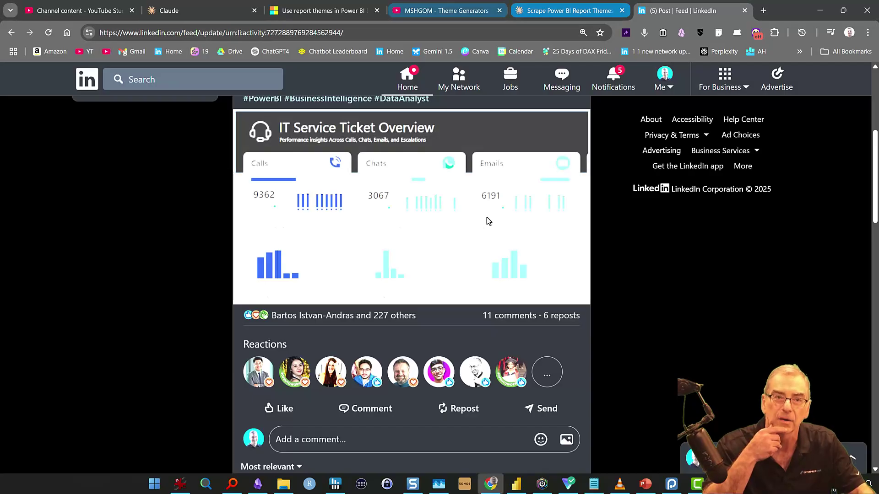
Paste the dashboard screenshot into a new Theme Generator prompt and browse the clipboard history.
{"action": "left_click", "coordinate": [242, 11]}
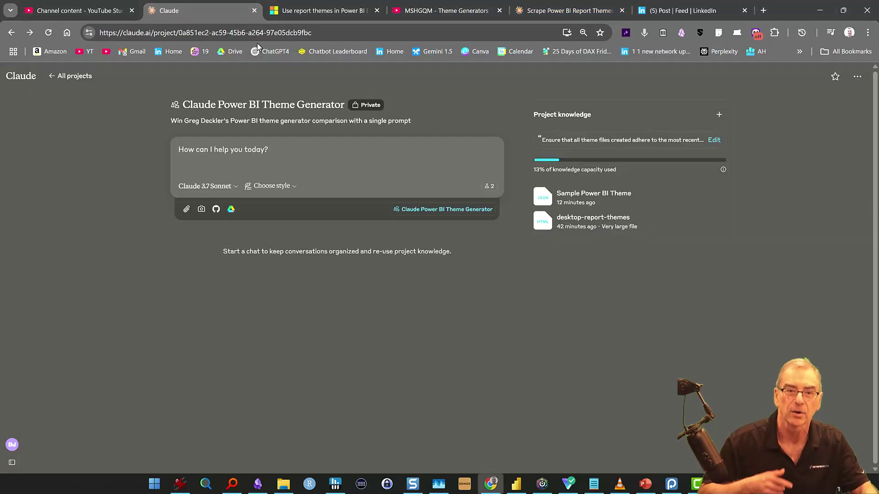
{"action": "left_click", "coordinate": [250, 150]}
{"action": "key", "text": "ctrl+v"}
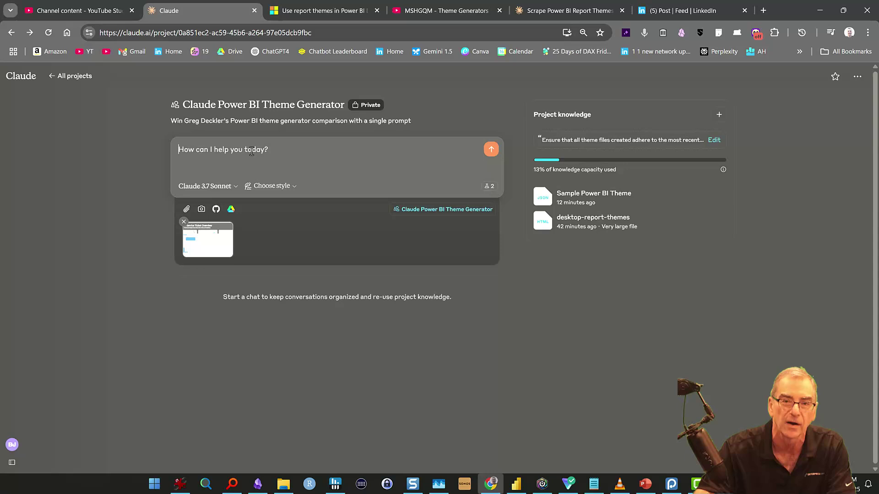
{"action": "key", "text": "super+v"}
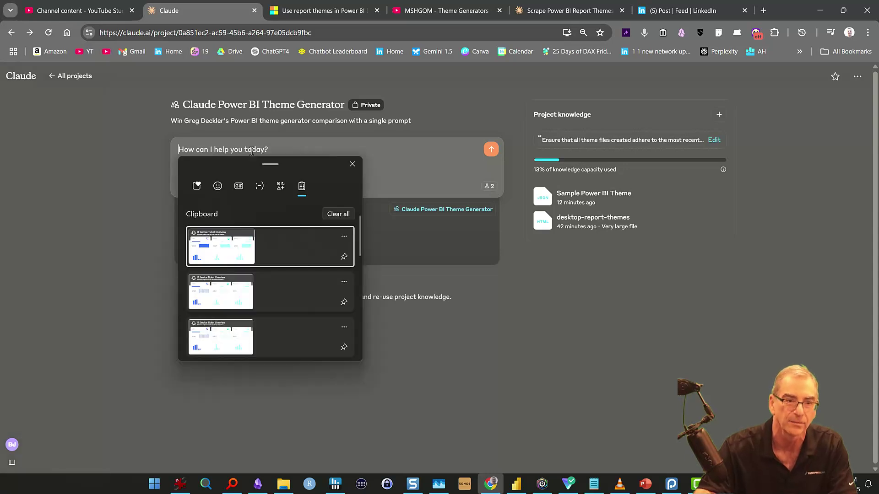
{"action": "key", "text": "Down"}
{"action": "key", "text": "Down"}
{"action": "key", "text": "Down"}
{"action": "key", "text": "Down"}
{"action": "key", "text": "Down"}
{"action": "key", "text": "Down"}
{"action": "key", "text": "Down"}
{"action": "key", "text": "Down"}
{"action": "key", "text": "Down"}
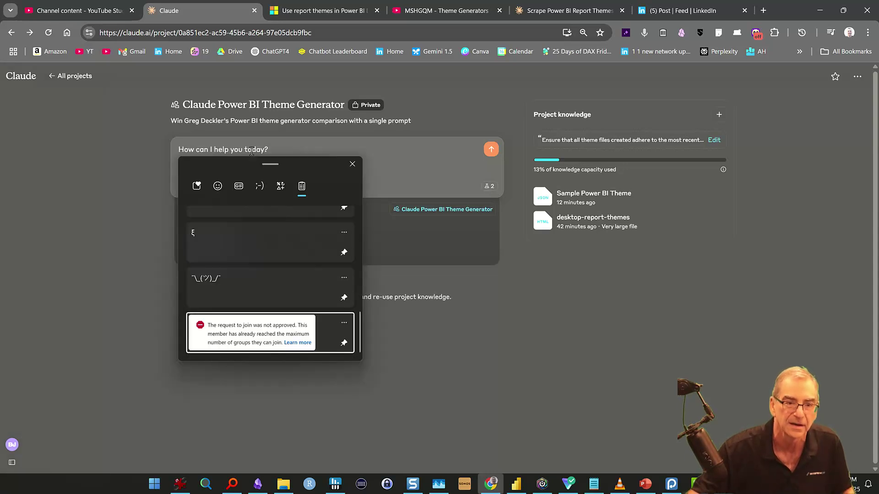
{"action": "key", "text": "Up"}
{"action": "key", "text": "Up"}
{"action": "key", "text": "Up"}
{"action": "key", "text": "Up"}
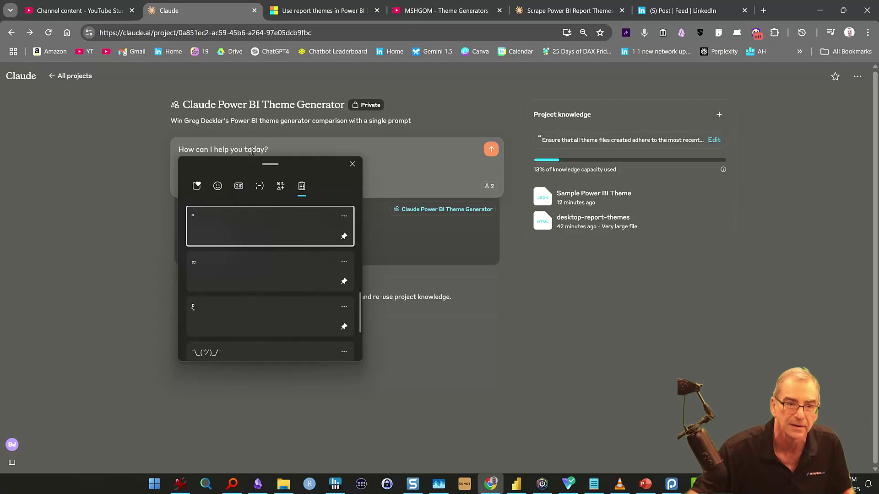
{"action": "key", "text": "Up"}
{"action": "key", "text": "Up"}
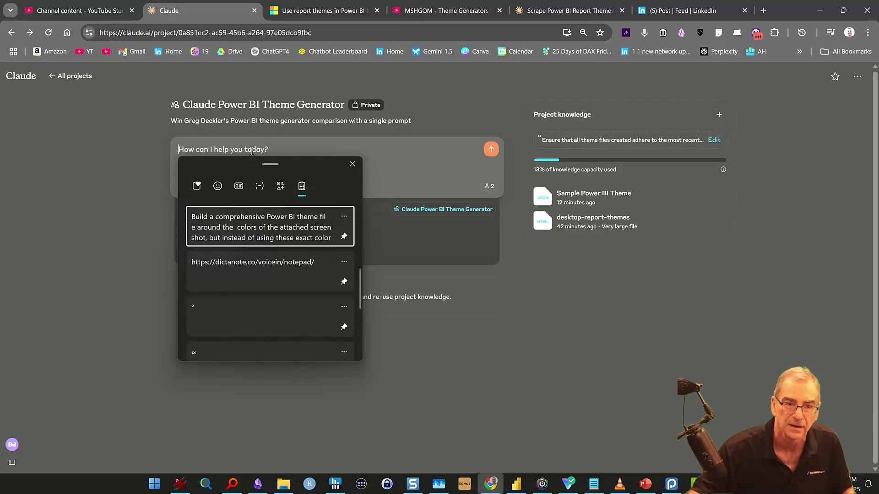
Paste the saved neon, colorblind-safe theme prompt from clipboard history and send it with the screenshot.
{"action": "key", "text": "Return"}
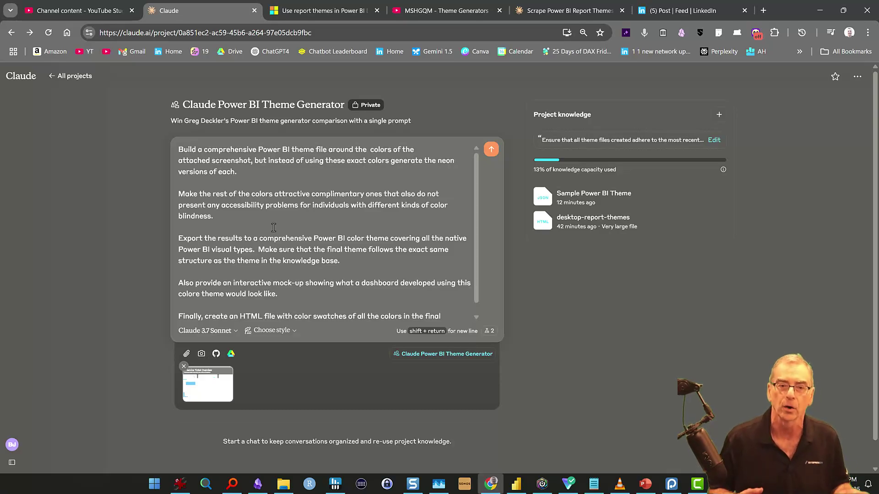
{"action": "scroll", "coordinate": [273, 228], "scroll_direction": "down", "scroll_amount": 1}
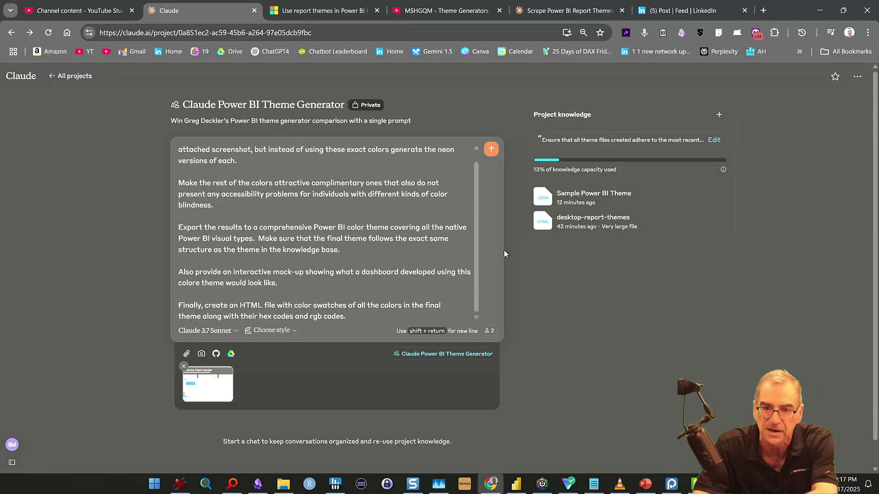
{"action": "key", "text": "Return"}
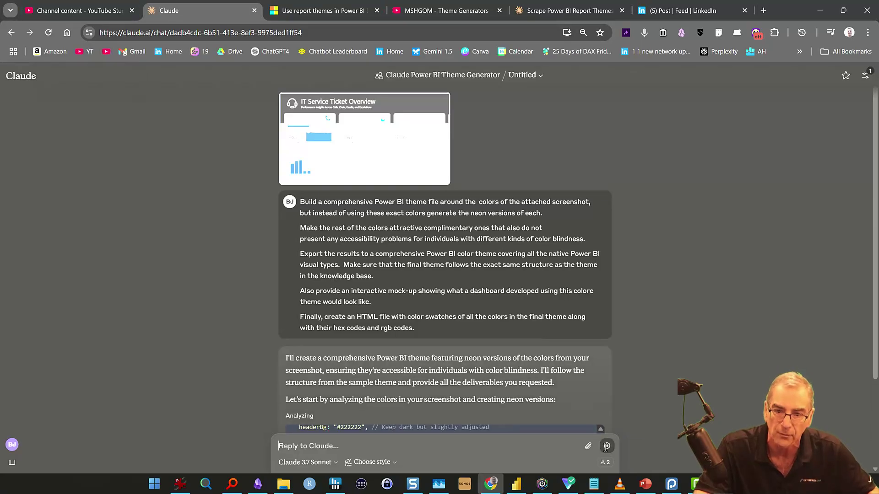
Stop Claude's reply and return through Projects to the Claude Power BI Theme Generator project.
{"action": "left_click", "coordinate": [606, 447]}
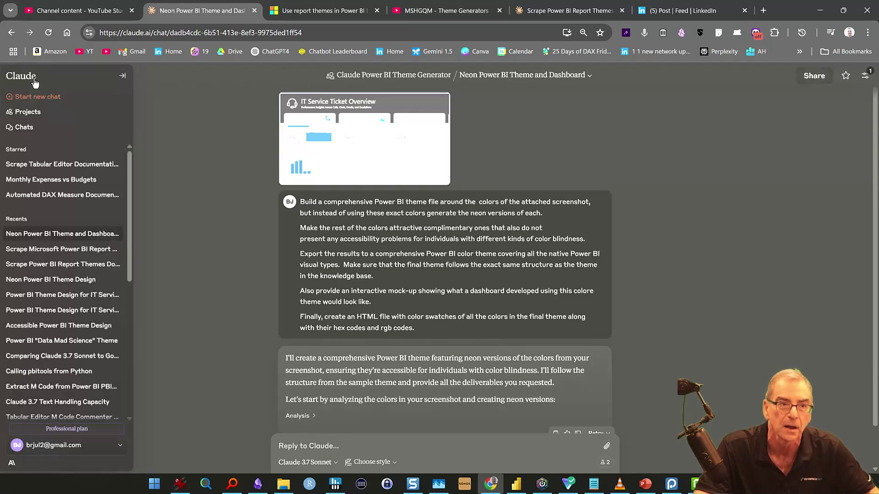
{"action": "left_click", "coordinate": [32, 77]}
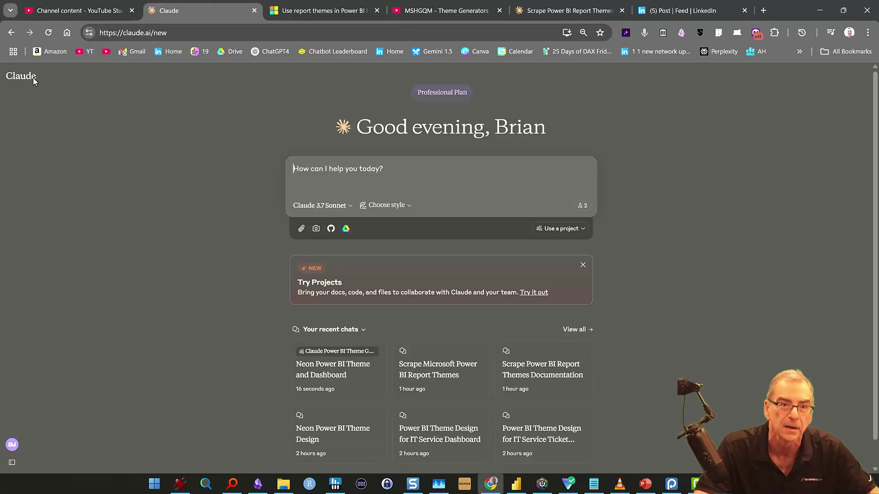
{"action": "mouse_move", "coordinate": [33, 78]}
{"action": "left_click", "coordinate": [24, 112]}
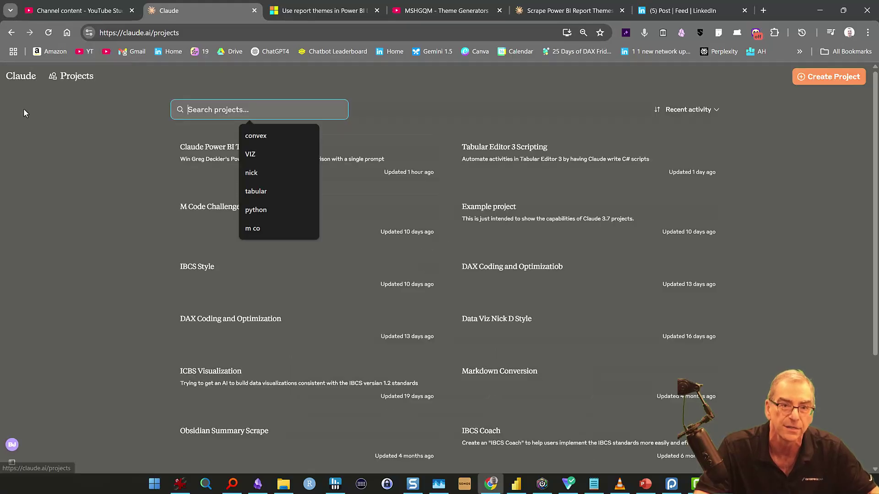
{"action": "left_click", "coordinate": [212, 146]}
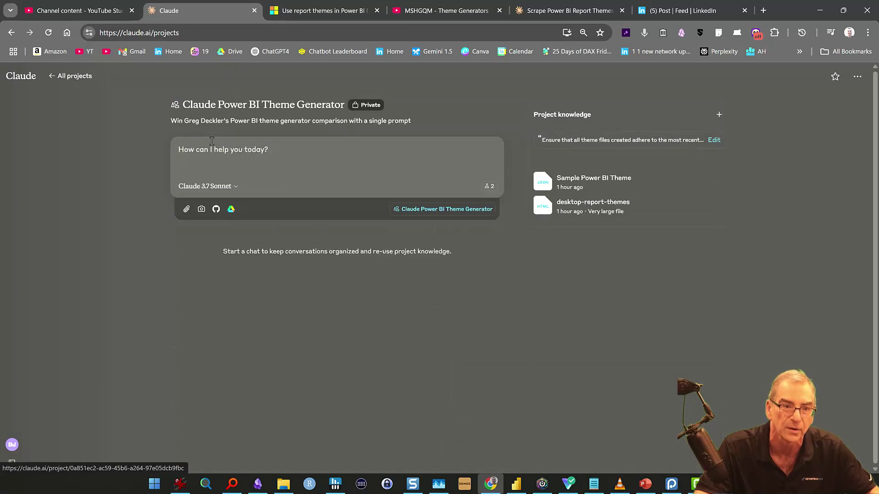
Switch to Extended thinking, paste the screenshot and neon theme prompt from clipboard history, and send.
{"action": "left_click", "coordinate": [236, 187]}
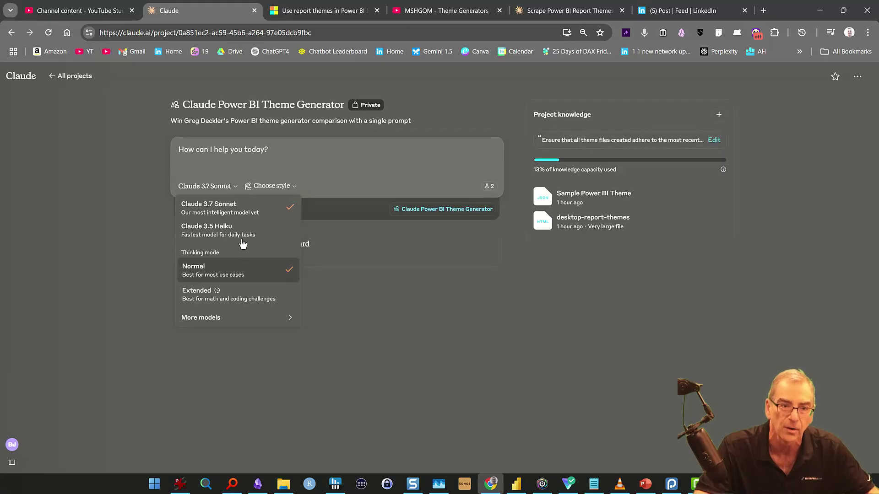
{"action": "left_click", "coordinate": [246, 293]}
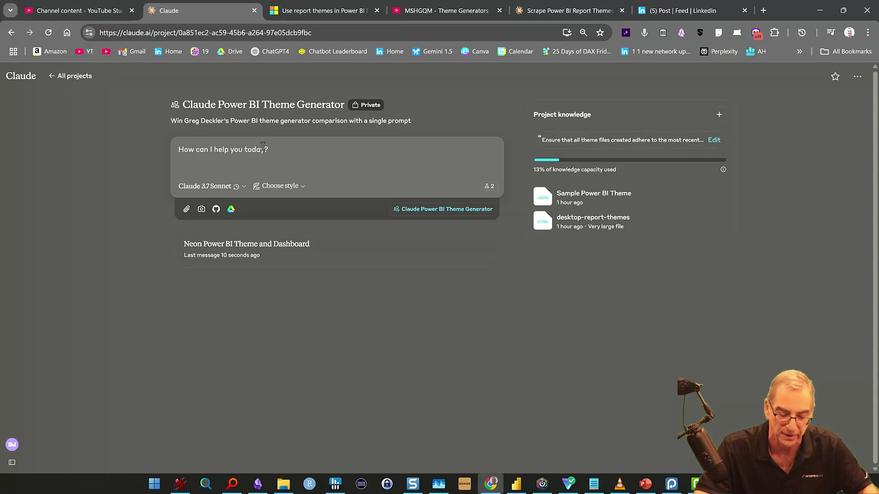
{"action": "key", "text": "super+v"}
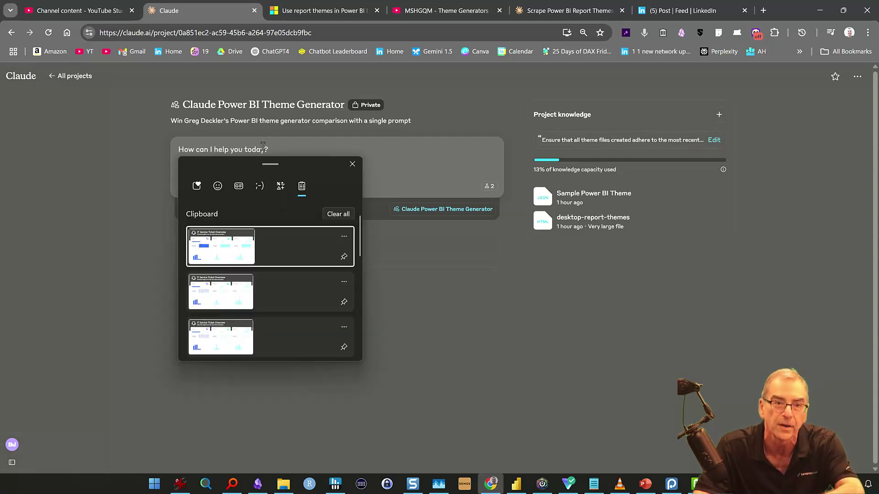
{"action": "left_click", "coordinate": [243, 259]}
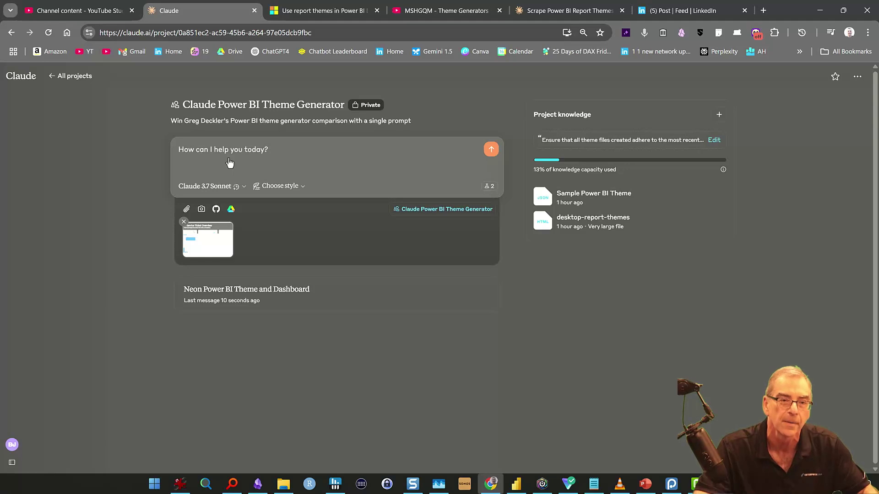
{"action": "key", "text": "super+v"}
{"action": "scroll", "coordinate": [285, 245], "scroll_direction": "down", "scroll_amount": 5}
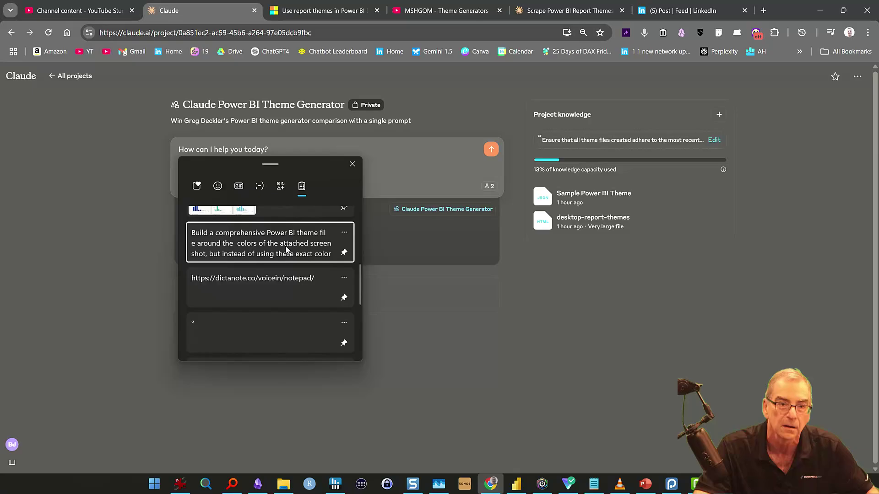
{"action": "left_click", "coordinate": [286, 250]}
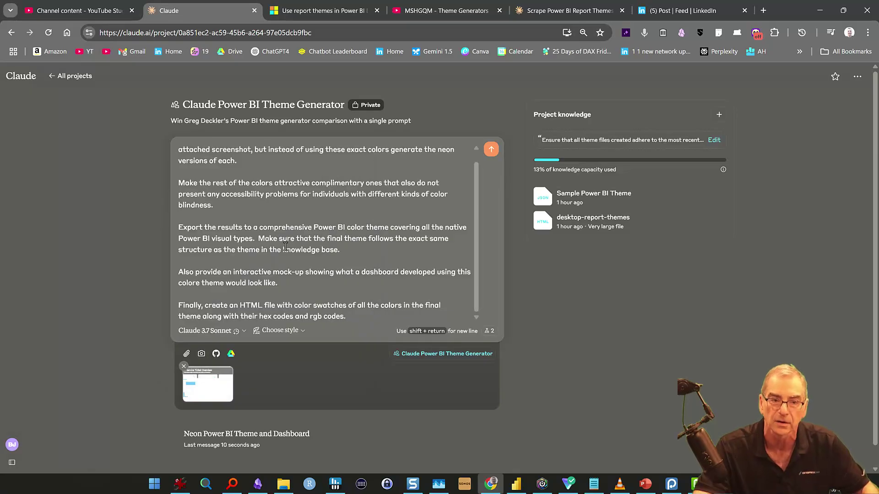
{"action": "left_click", "coordinate": [490, 151]}
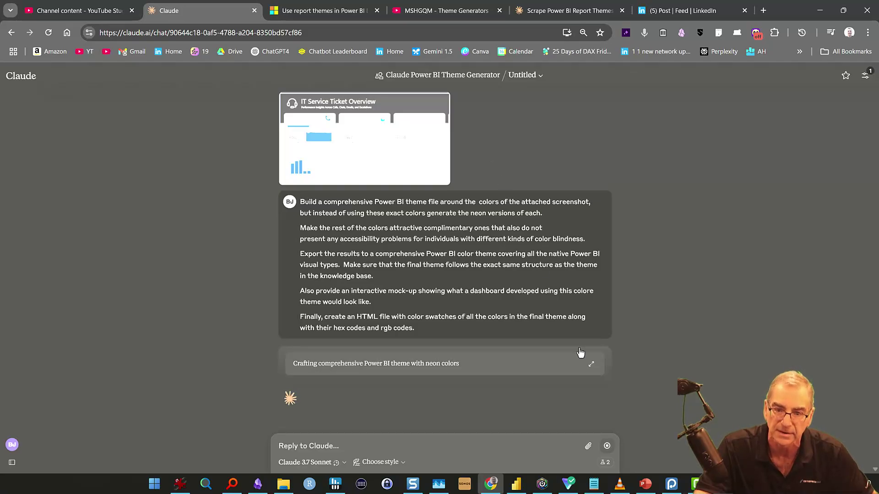
Expand the 'Crafting comprehensive Power BI theme' reasoning while the Neon IT Service Dashboard code streams.
{"action": "left_click", "coordinate": [591, 367]}
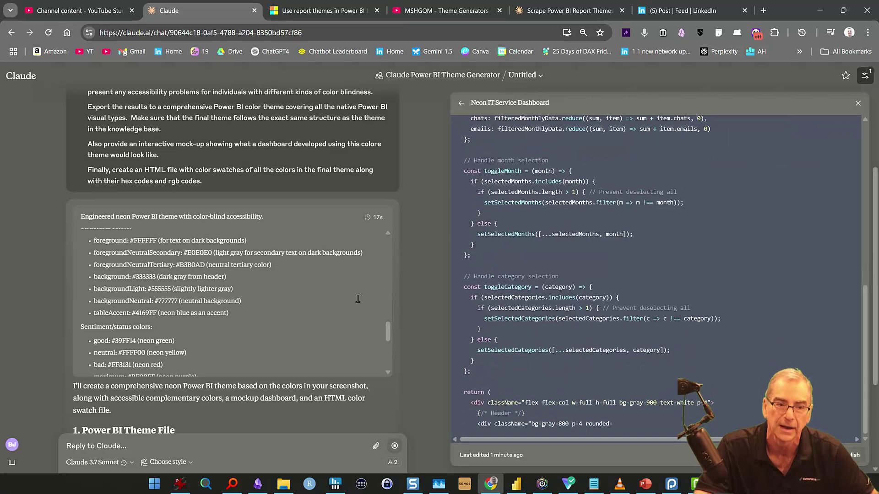
Scroll the thinking box while Claude finishes the Neon Glow theme, mock-up and color swatches.
{"action": "scroll", "coordinate": [341, 312], "scroll_direction": "down", "scroll_amount": 3}
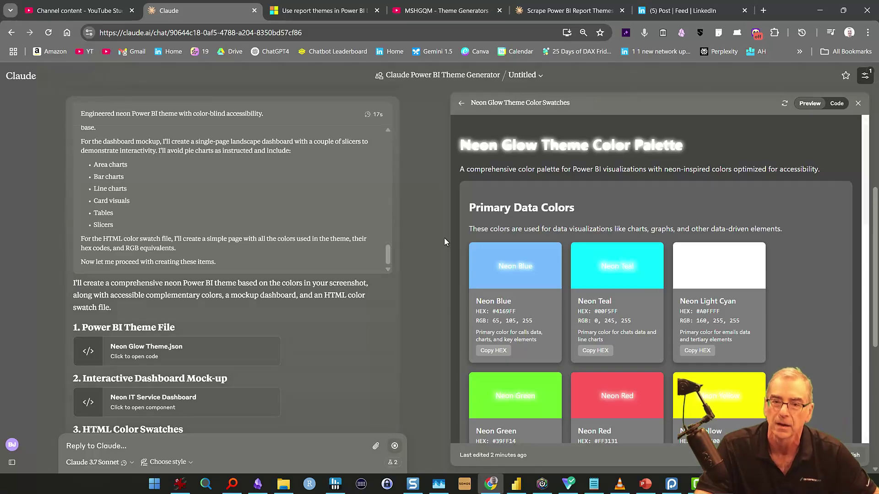
{"action": "scroll", "coordinate": [493, 244], "scroll_direction": "down", "scroll_amount": 2}
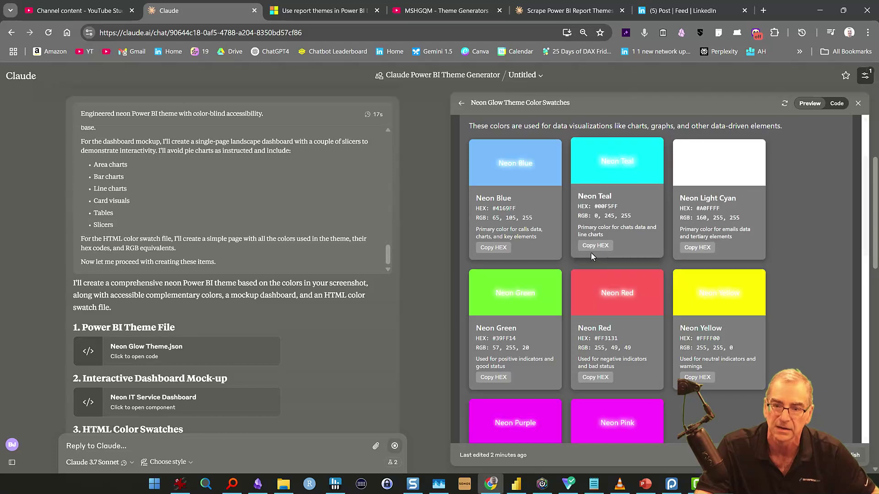
{"action": "scroll", "coordinate": [622, 257], "scroll_direction": "down", "scroll_amount": 3}
{"action": "scroll", "coordinate": [621, 257], "scroll_direction": "down", "scroll_amount": 2}
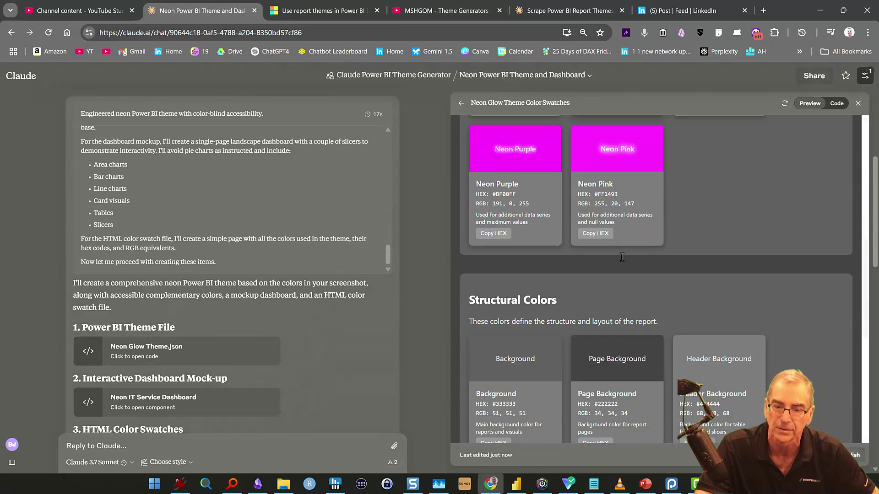
{"action": "scroll", "coordinate": [621, 257], "scroll_direction": "down", "scroll_amount": 5}
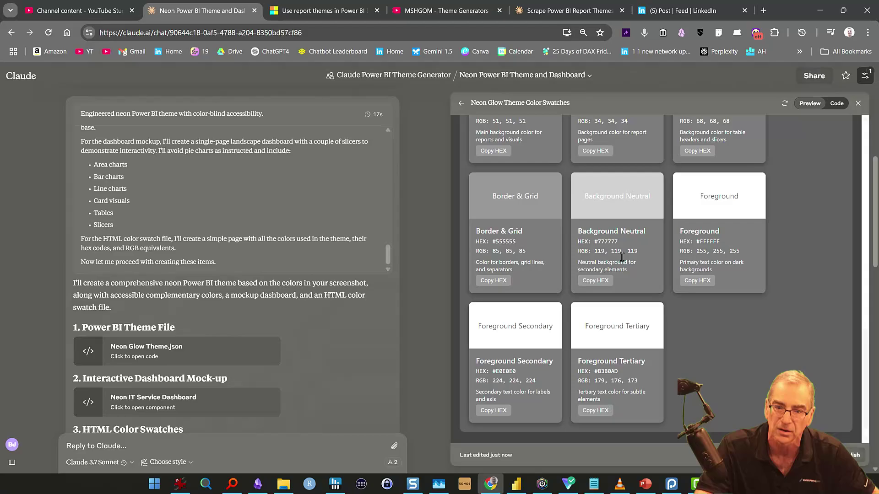
{"action": "scroll", "coordinate": [622, 257], "scroll_direction": "up", "scroll_amount": 10}
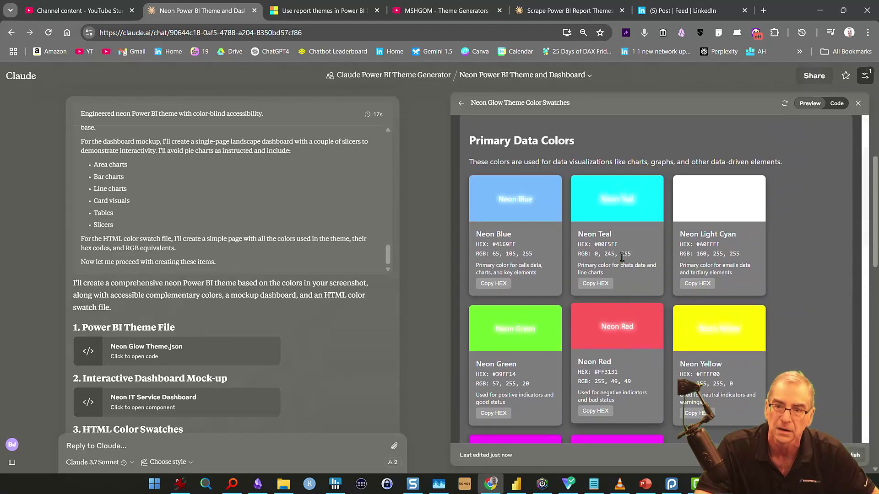
{"action": "scroll", "coordinate": [621, 256], "scroll_direction": "up", "scroll_amount": 2}
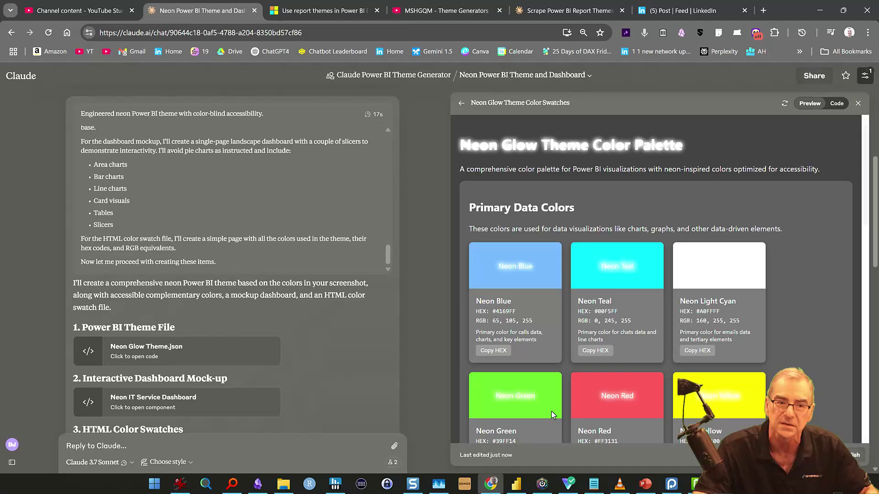
Open the Neon IT Service Dashboard mock-up and filter out Hardware and Software tickets.
{"action": "left_click", "coordinate": [238, 403]}
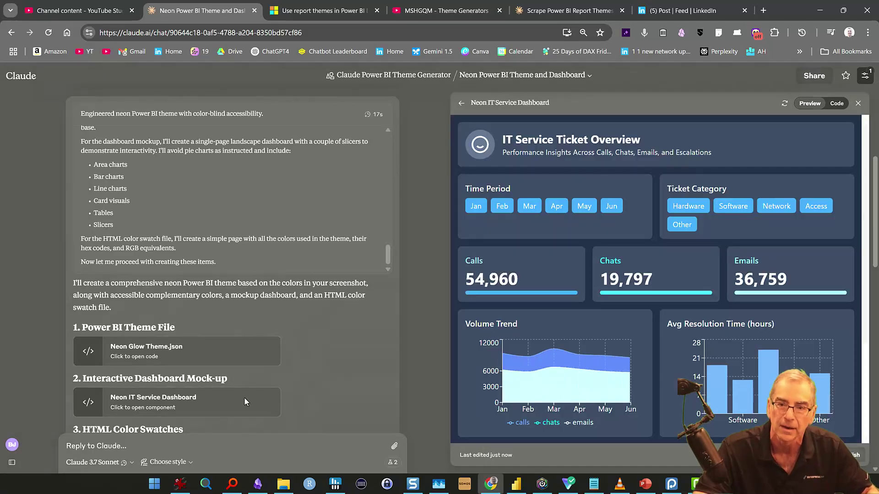
{"action": "scroll", "coordinate": [450, 348], "scroll_direction": "down", "scroll_amount": 3}
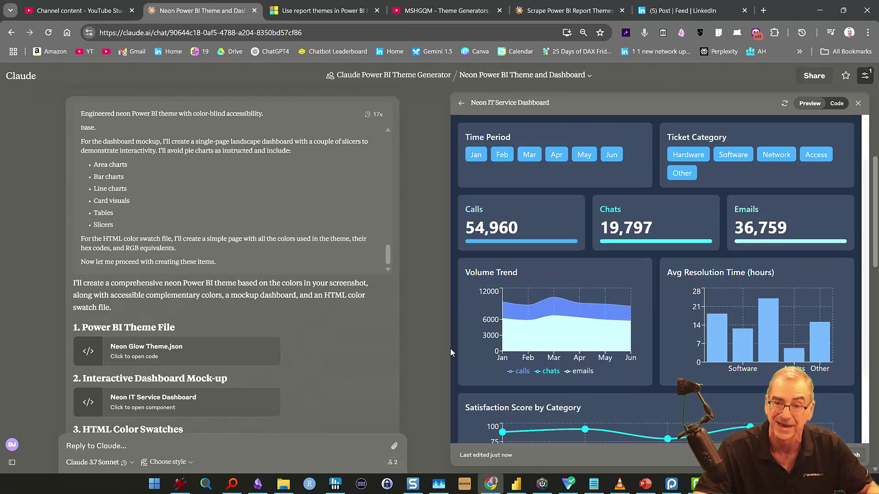
{"action": "scroll", "coordinate": [449, 348], "scroll_direction": "up", "scroll_amount": 3}
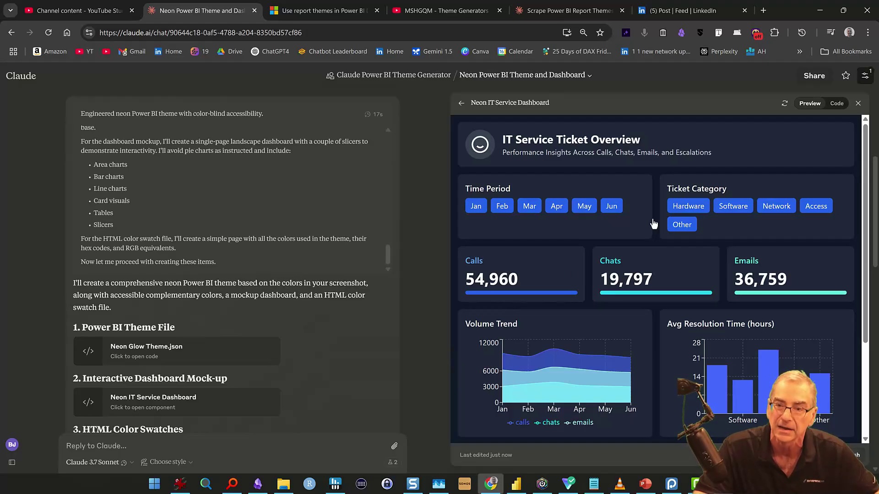
{"action": "left_click", "coordinate": [673, 211]}
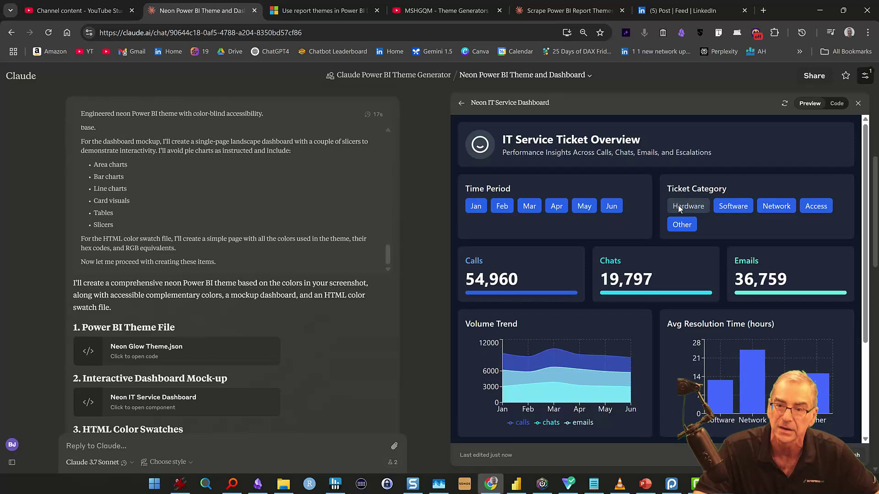
{"action": "left_click", "coordinate": [723, 205]}
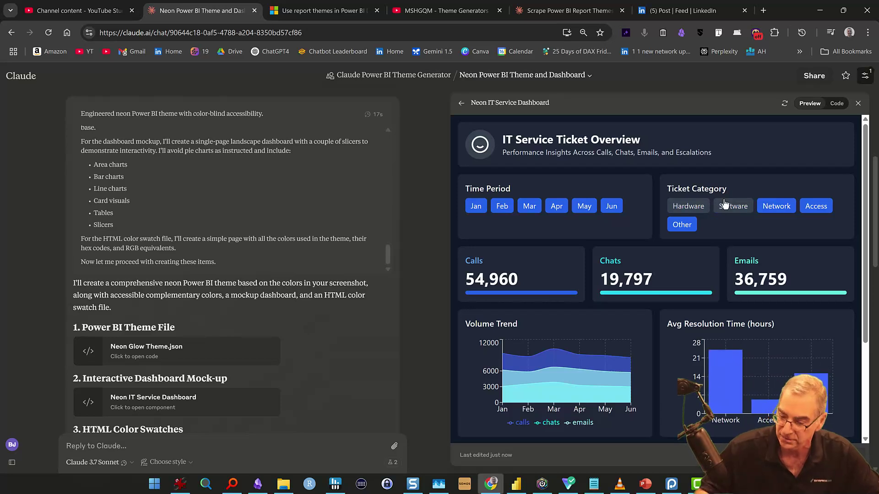
{"action": "key", "text": "ctrl+minus"}
{"action": "key", "text": "ctrl+minus"}
{"action": "key", "text": "ctrl+minus"}
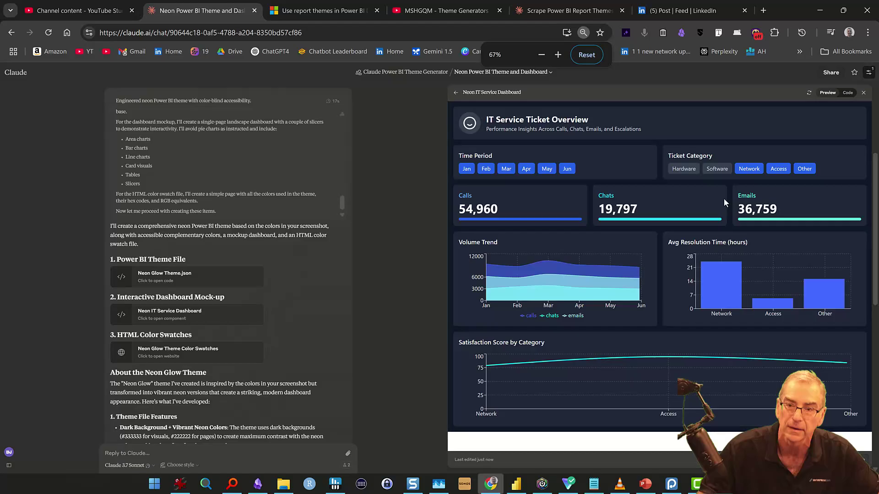
Exclude June, May and Access in the mock-up, then show the Neon Glow Theme.json code.
{"action": "left_click", "coordinate": [561, 174]}
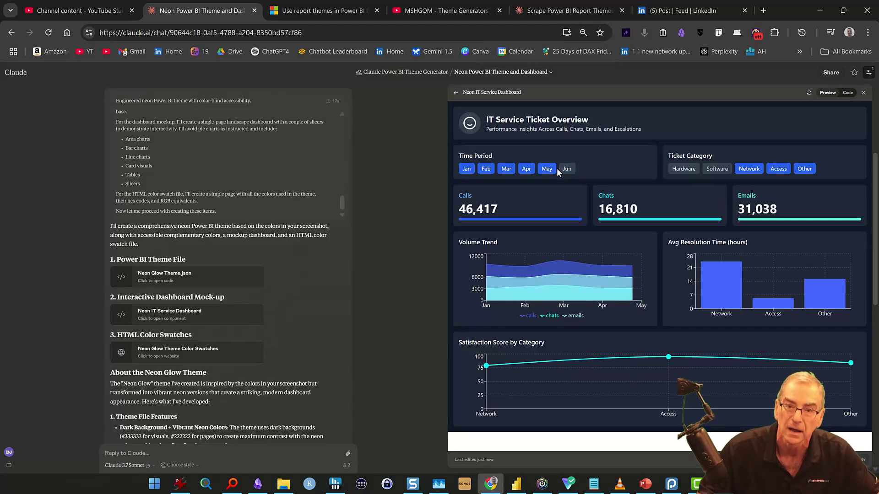
{"action": "left_click", "coordinate": [549, 169]}
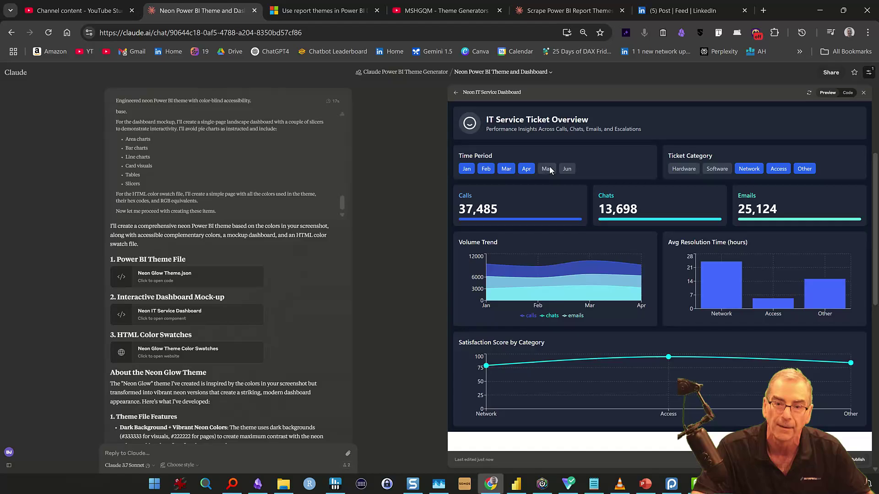
{"action": "left_click", "coordinate": [784, 171]}
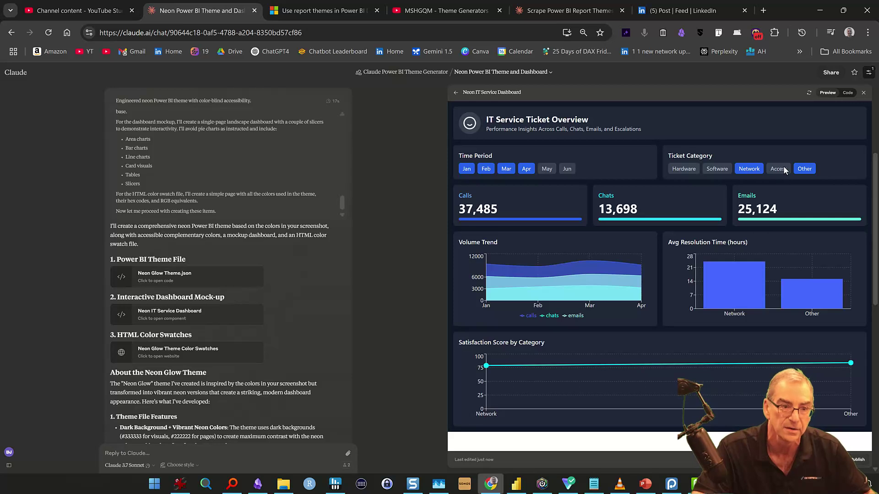
{"action": "left_click", "coordinate": [233, 285]}
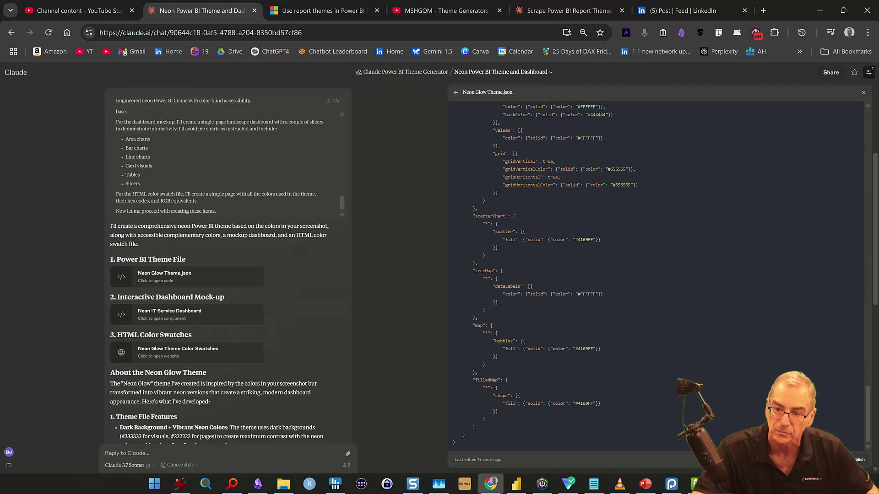
Download the theme as neon-theme (1).json and switch to the Untitled Power BI Desktop report.
{"action": "left_click", "coordinate": [840, 459]}
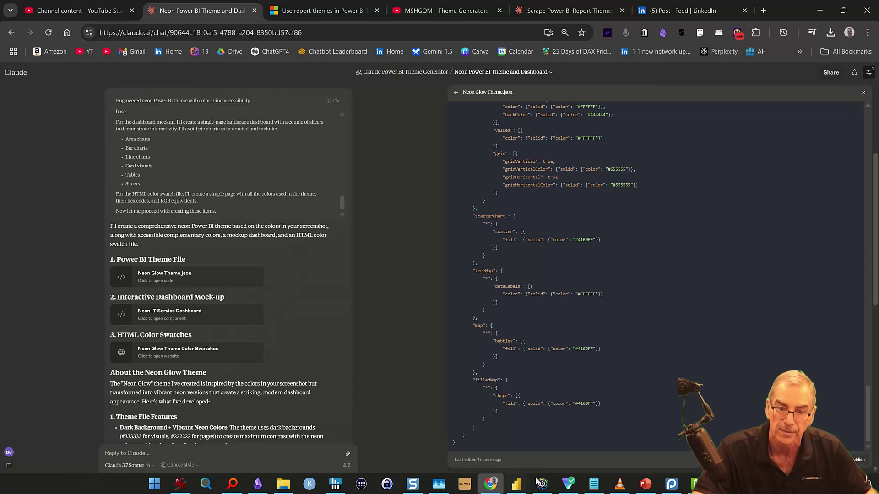
{"action": "left_click", "coordinate": [516, 484]}
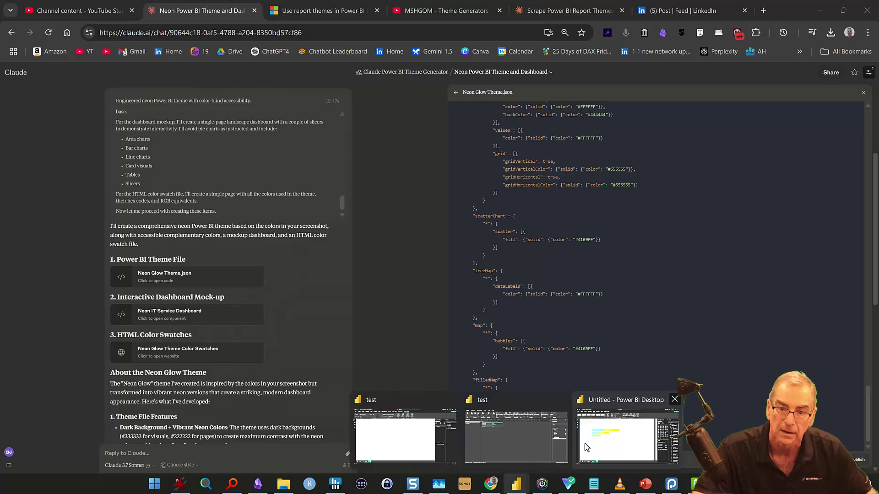
{"action": "left_click", "coordinate": [604, 431]}
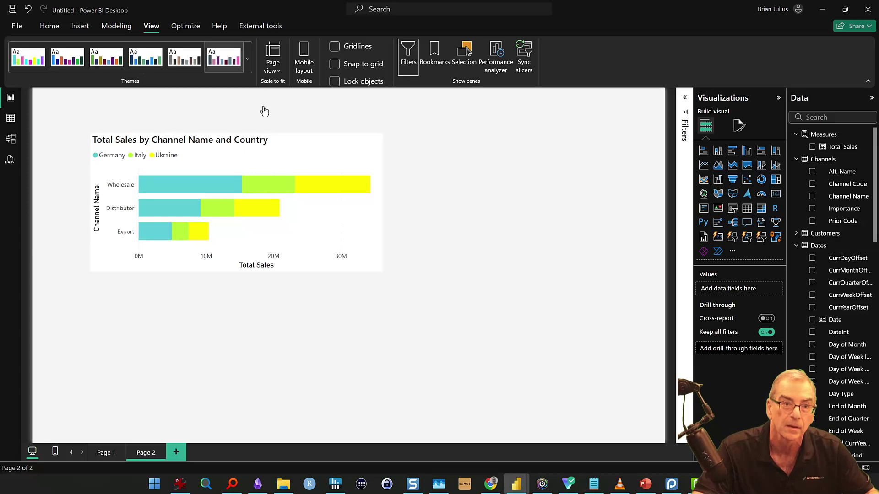
Import neon-theme (1).json from Downloads as a custom theme, recolouring the chart neon blue, teal and yellow.
{"action": "left_click", "coordinate": [247, 59]}
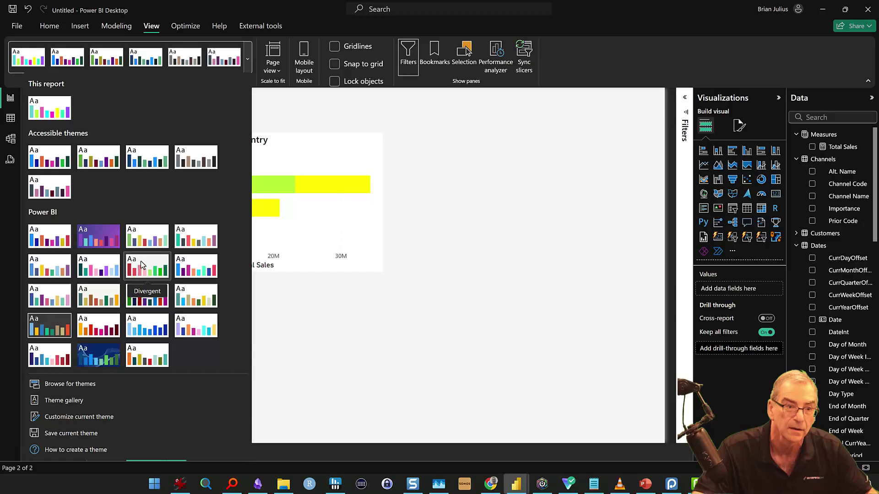
{"action": "key", "text": "Escape"}
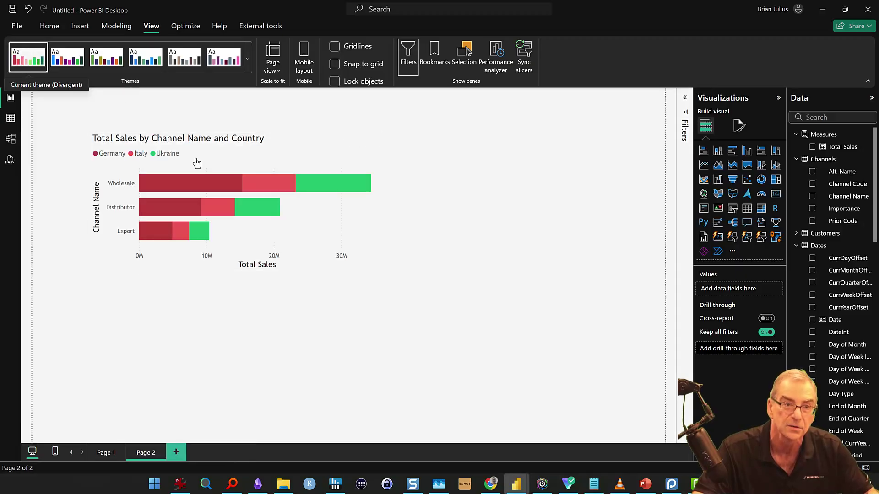
{"action": "left_click", "coordinate": [247, 65]}
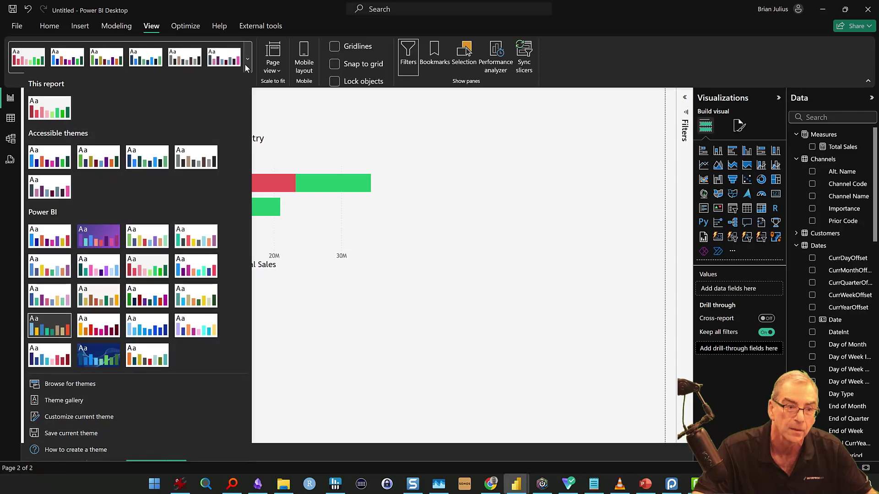
{"action": "left_click", "coordinate": [95, 384]}
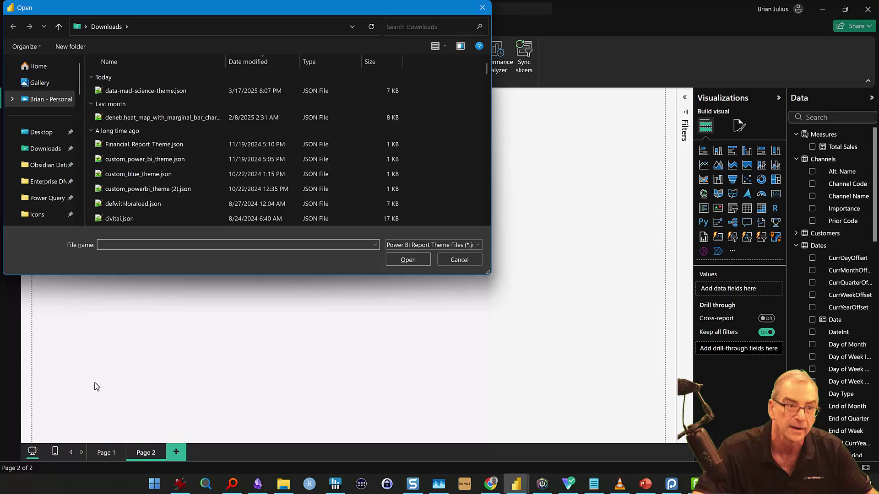
{"action": "left_click", "coordinate": [64, 158]}
{"action": "left_click", "coordinate": [54, 151]}
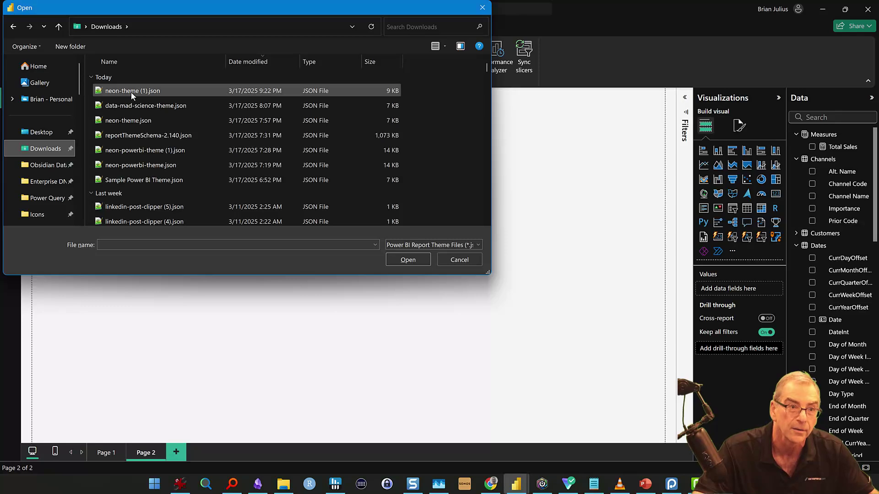
{"action": "double_click", "coordinate": [130, 92]}
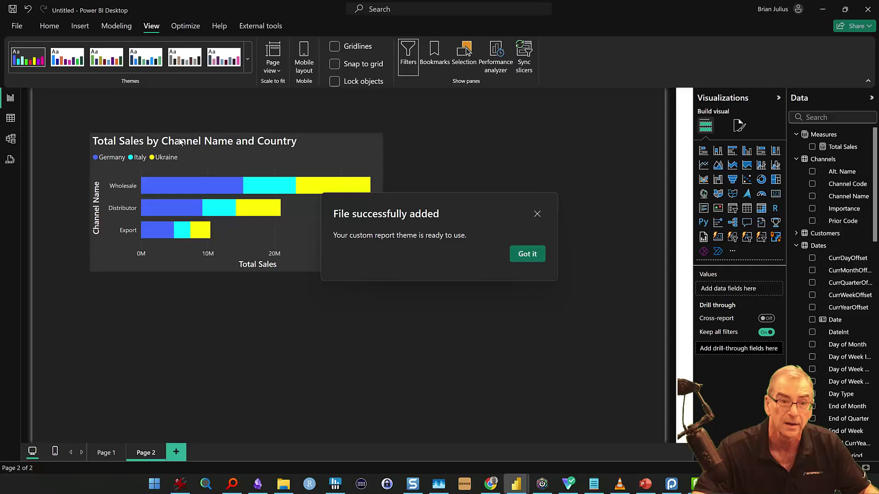
{"action": "left_click", "coordinate": [527, 253]}
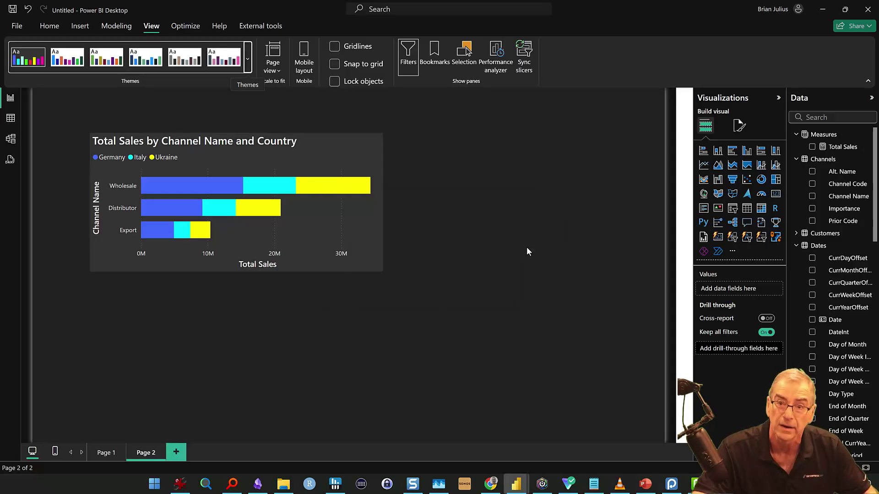
Show the neon palette in the Bars colour dropdown for the Total Sales chart's Ukraine series.
{"action": "left_click", "coordinate": [358, 220]}
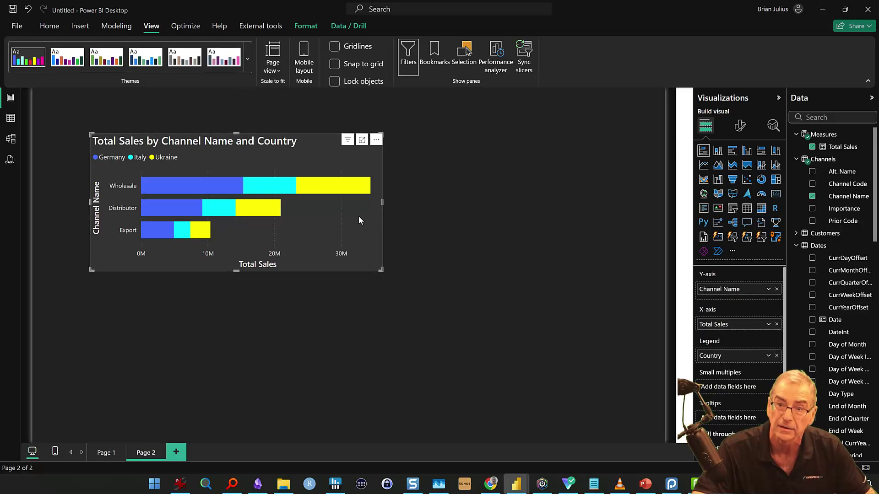
{"action": "left_click", "coordinate": [741, 125]}
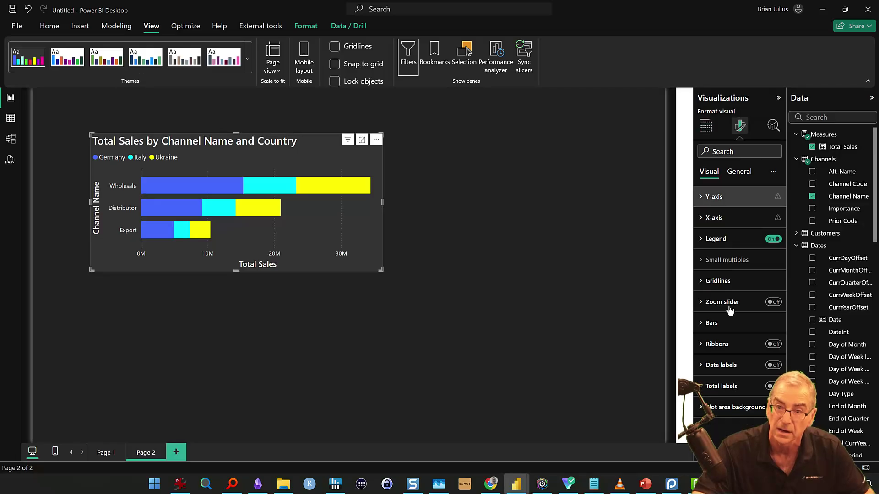
{"action": "left_click", "coordinate": [730, 322]}
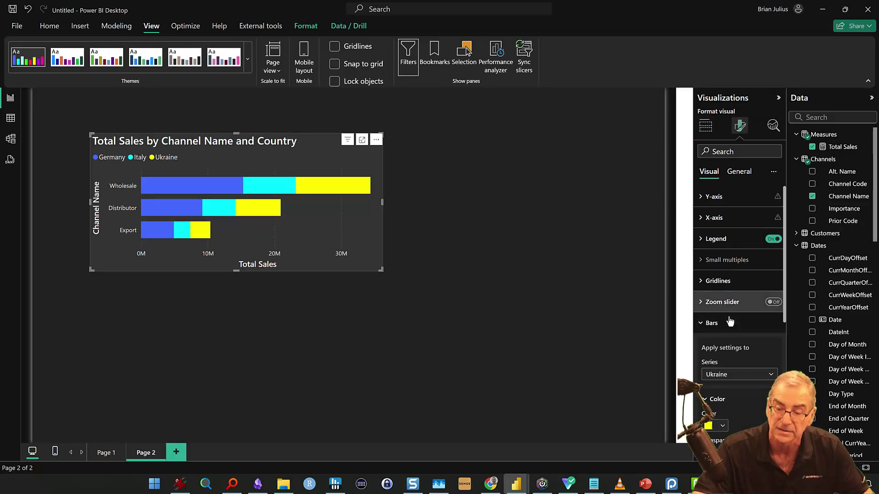
{"action": "left_click", "coordinate": [723, 425]}
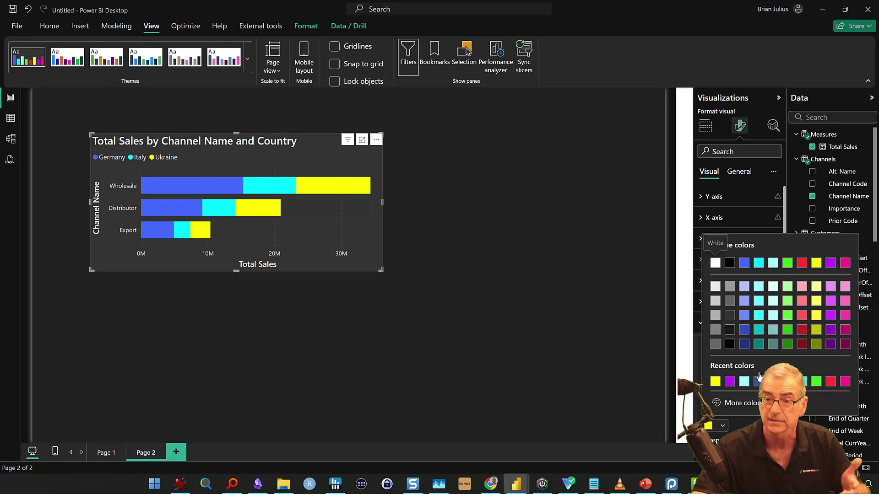